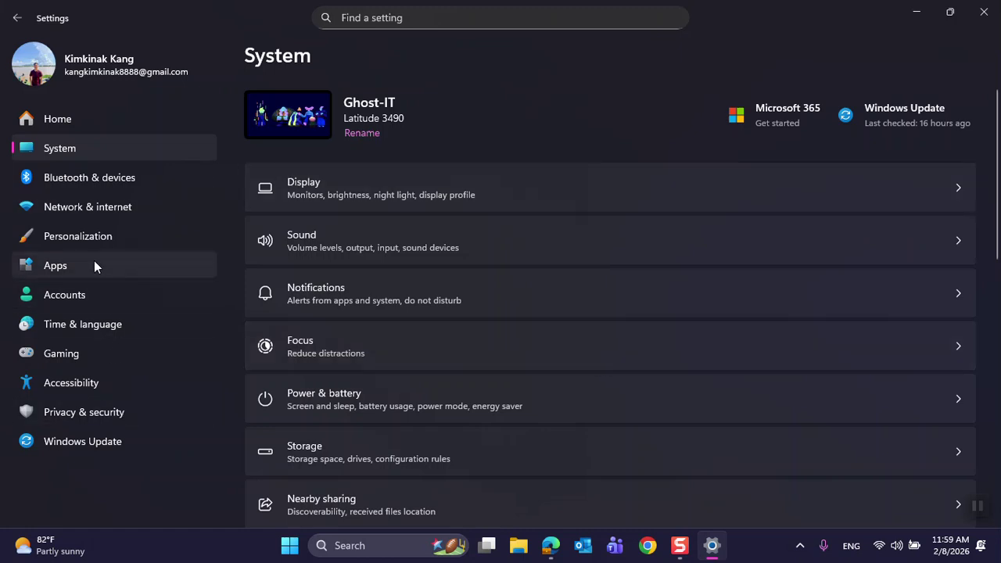
- Look through the permission categories under Privacy & security, and close Settings
click(103, 412)
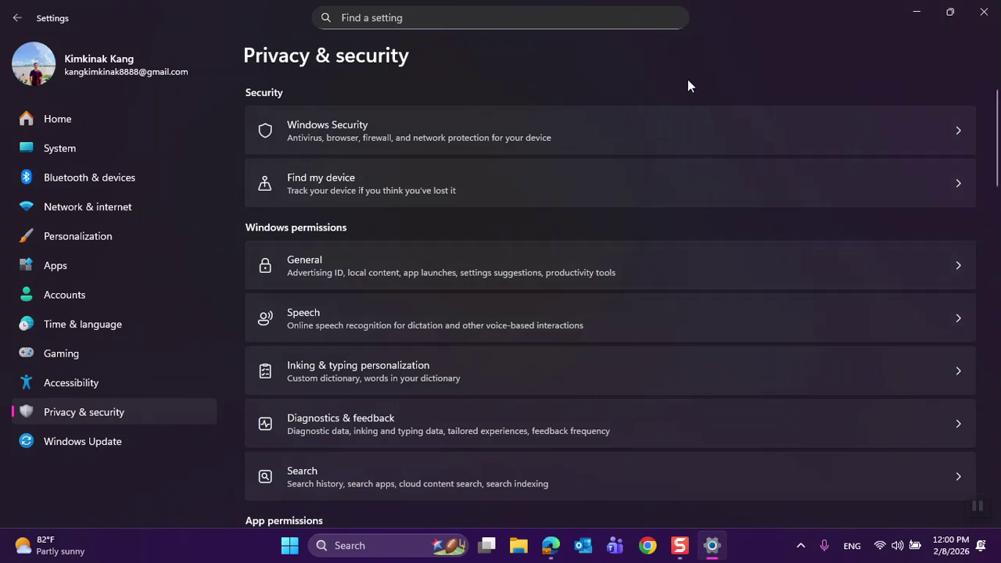
scroll(743, 191, down, 2)
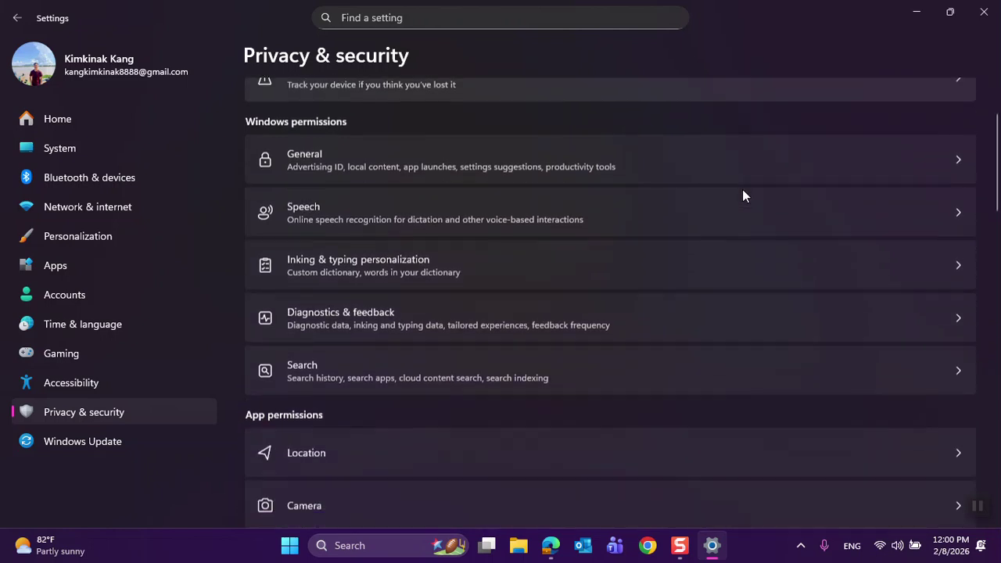
scroll(743, 191, down, 1)
scroll(744, 189, up, 2)
scroll(743, 188, down, 4)
scroll(744, 190, down, 1)
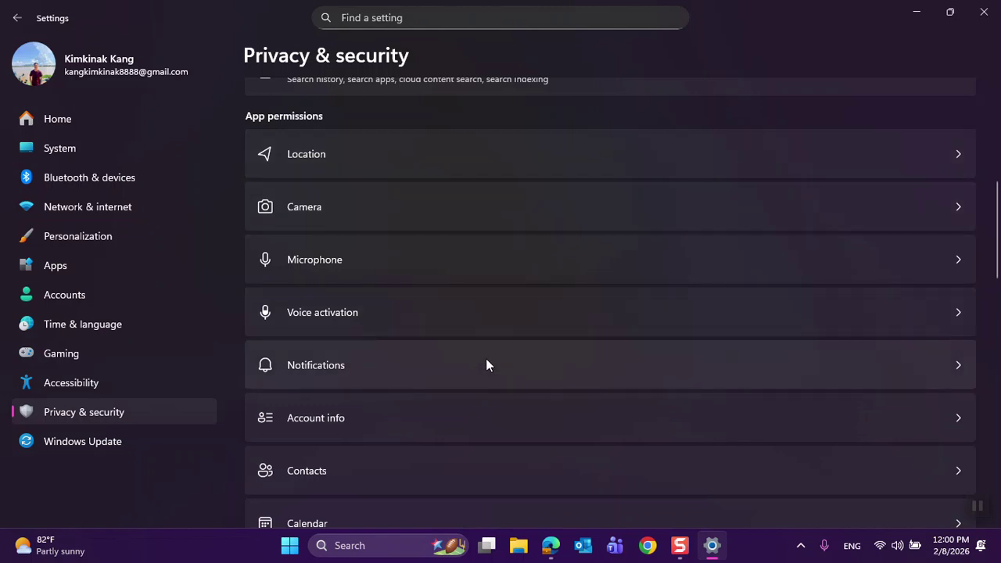
scroll(487, 363, down, 3)
scroll(489, 359, down, 4)
scroll(489, 356, up, 12)
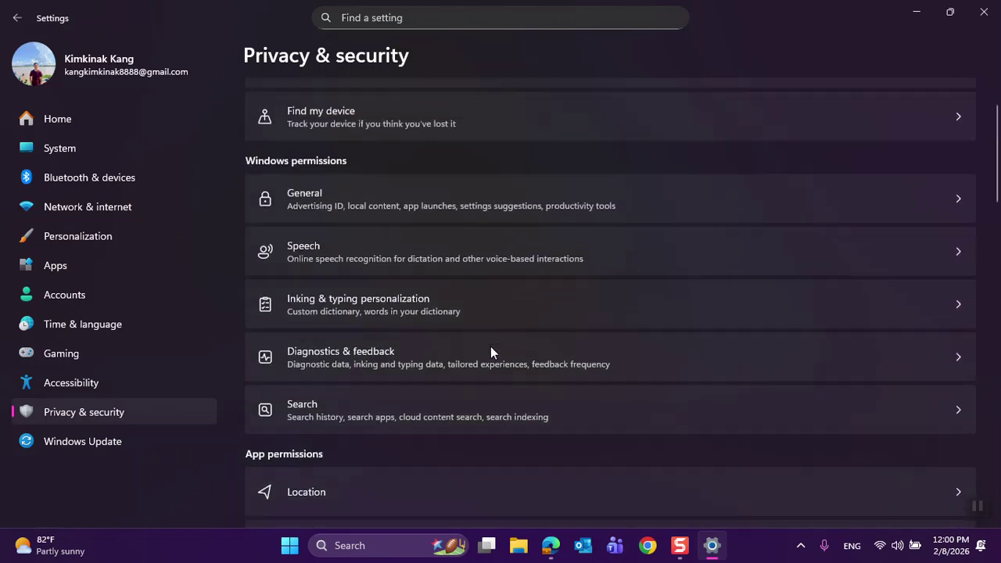
scroll(490, 347, down, 3)
click(984, 11)
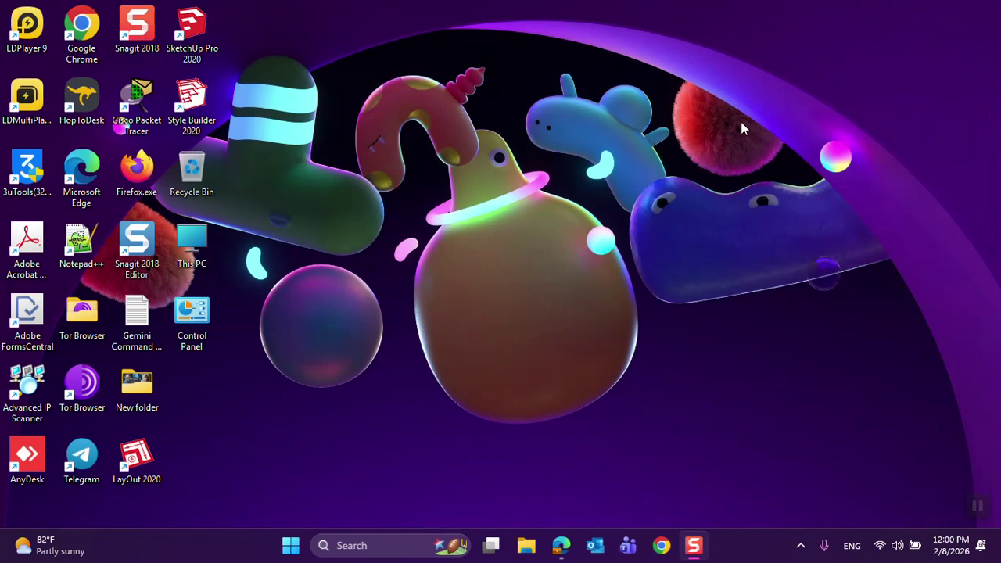
- Reopen Settings and go to the Privacy & security page
click(307, 549)
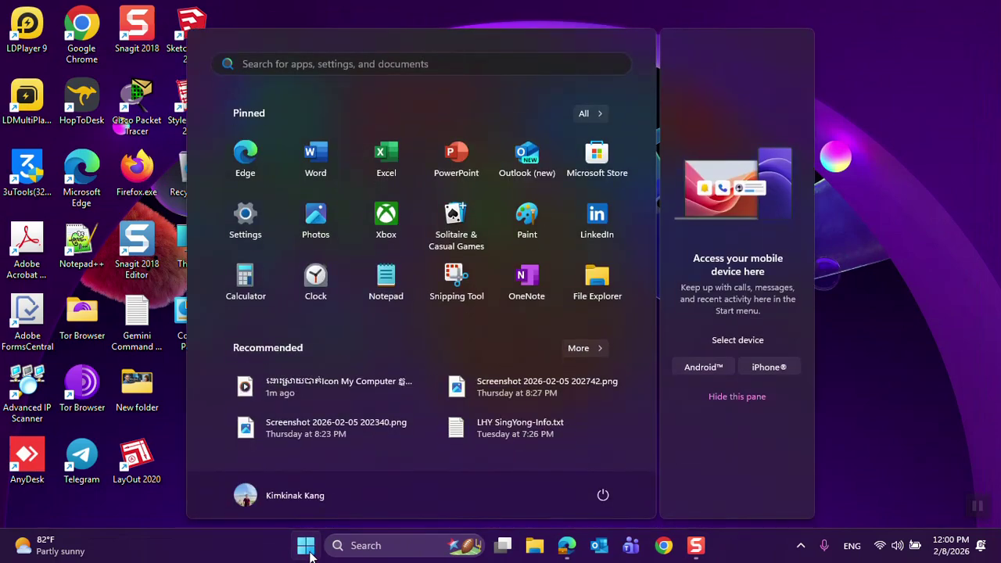
click(247, 216)
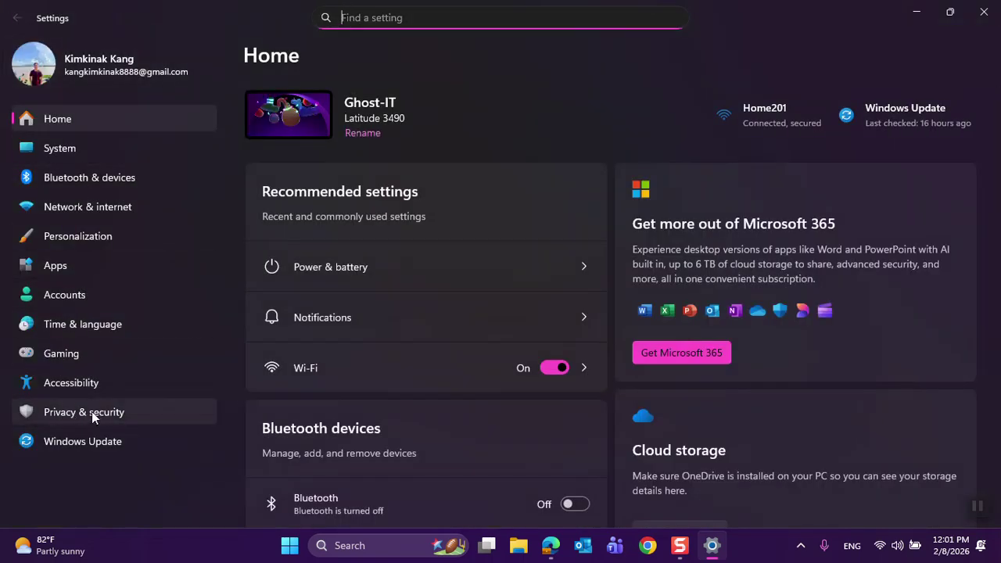
click(91, 413)
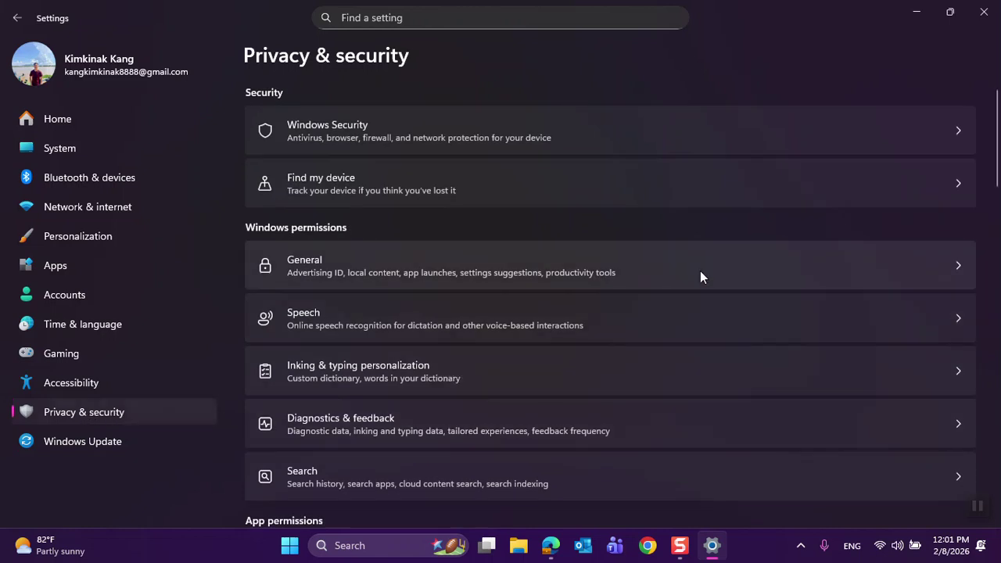
- Look through the app permissions list and open the Location permission page
scroll(700, 271, down, 3)
scroll(407, 254, down, 1)
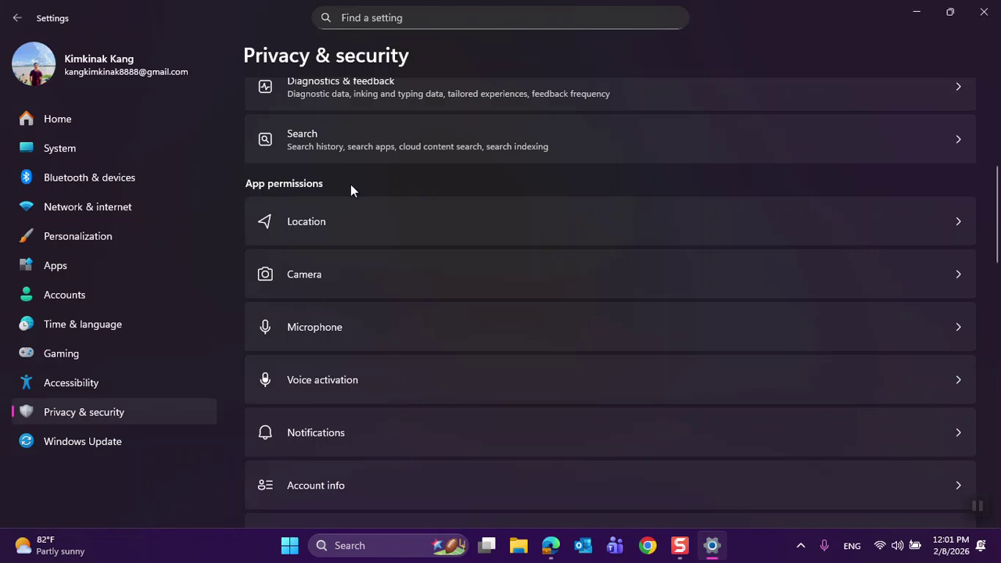
scroll(350, 183, down, 2)
scroll(352, 180, up, 1)
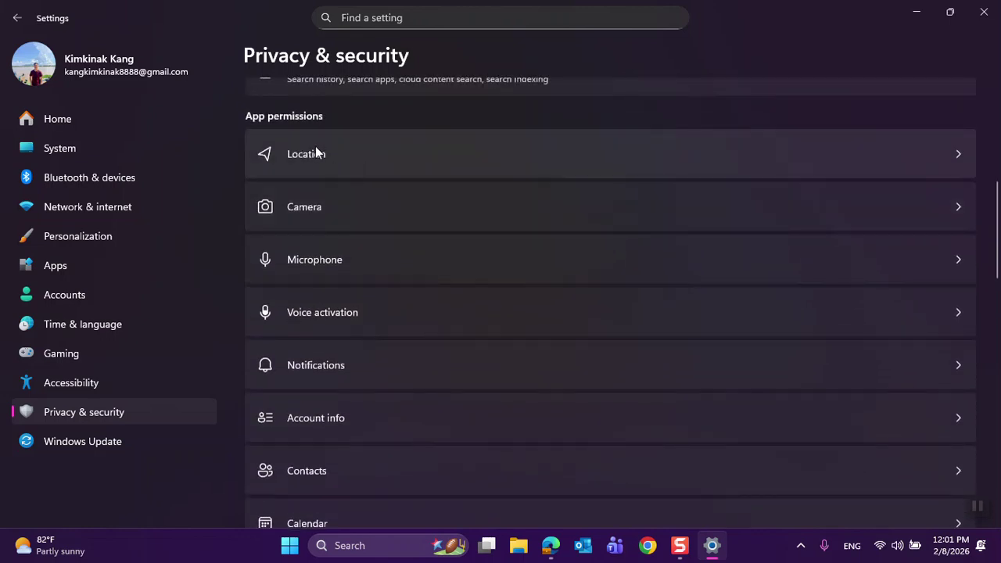
scroll(616, 378, down, 7)
scroll(616, 371, up, 5)
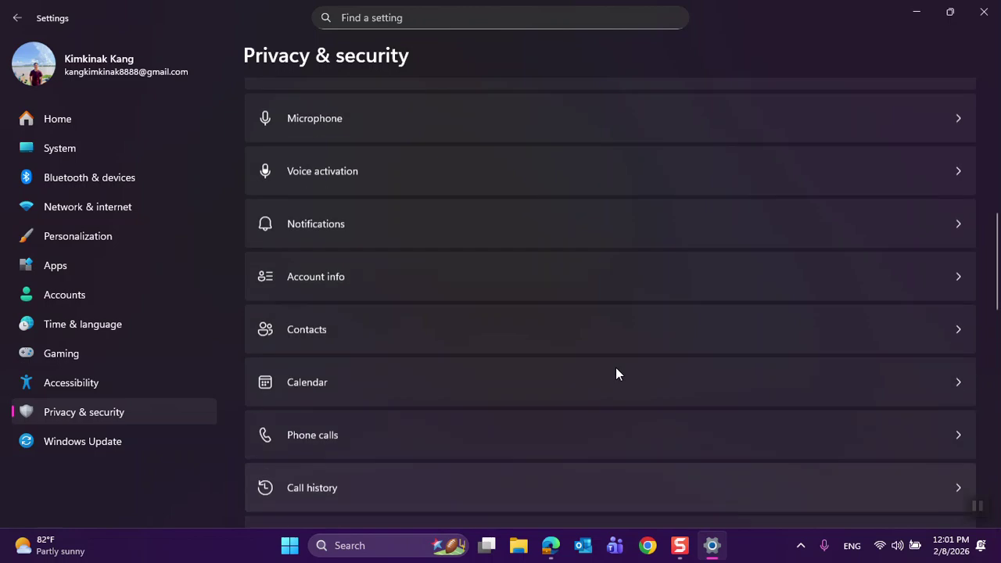
scroll(616, 373, up, 4)
scroll(487, 364, down, 2)
click(684, 154)
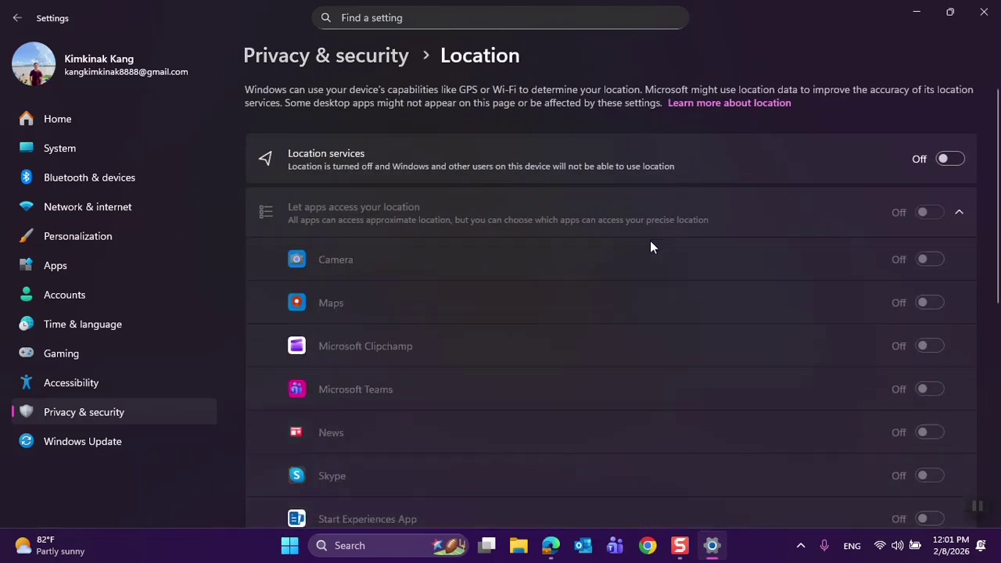
- Turn on Location services and allow apps to access the location
scroll(657, 234, down, 1)
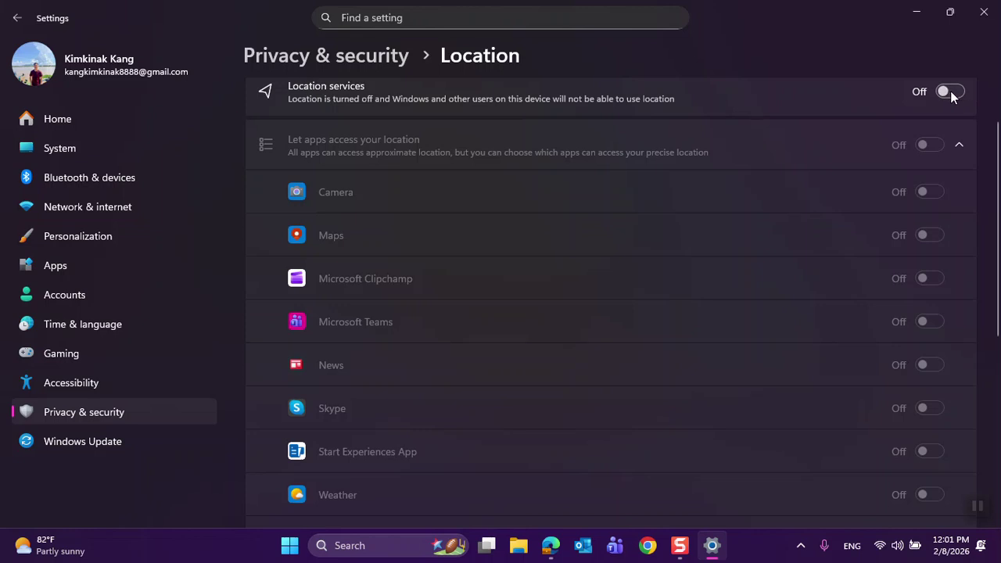
click(951, 91)
scroll(856, 383, down, 3)
scroll(857, 379, up, 3)
click(931, 144)
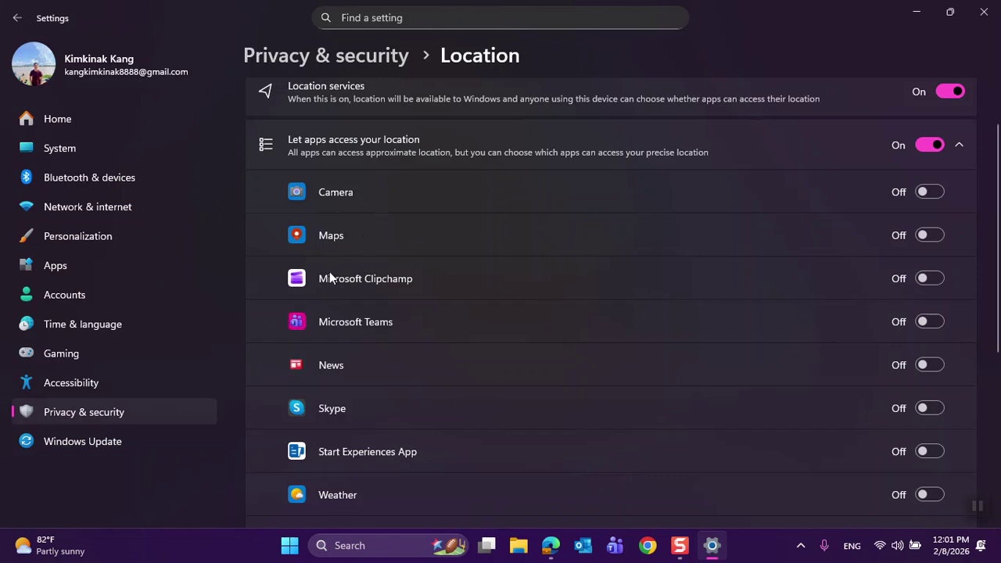
- Review the per-app location permissions and turn Location services off
scroll(392, 280, down, 1)
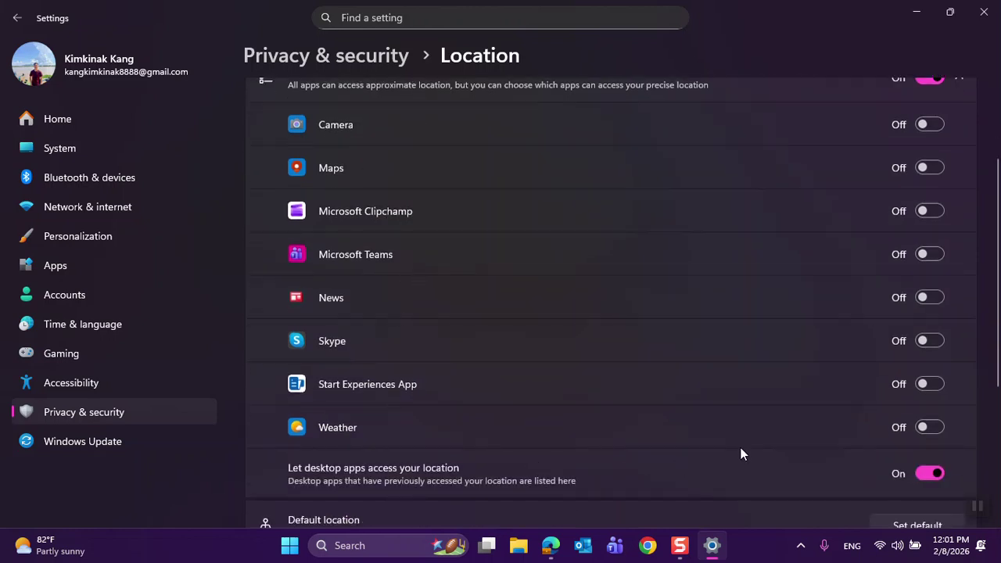
scroll(853, 430, up, 2)
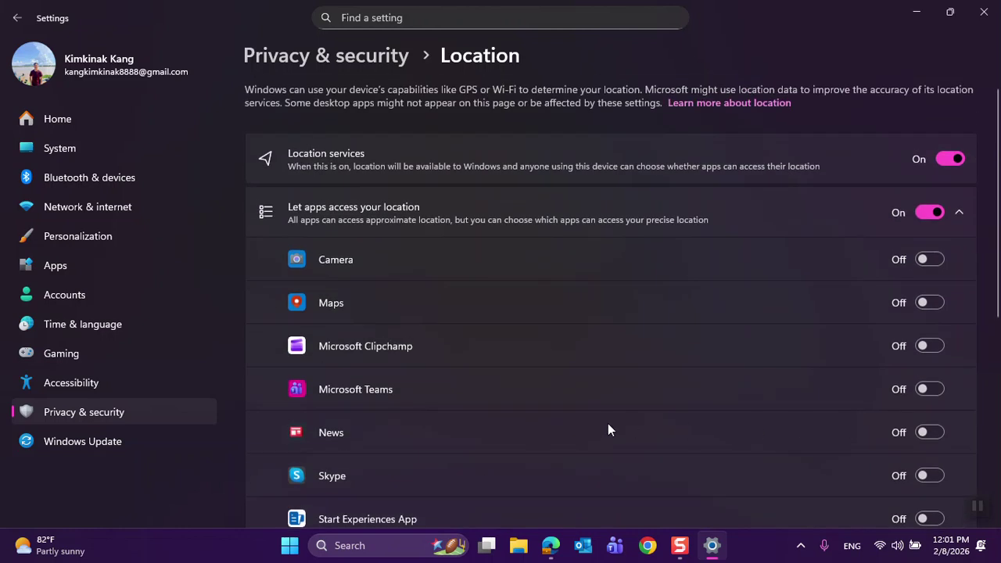
scroll(611, 424, down, 3)
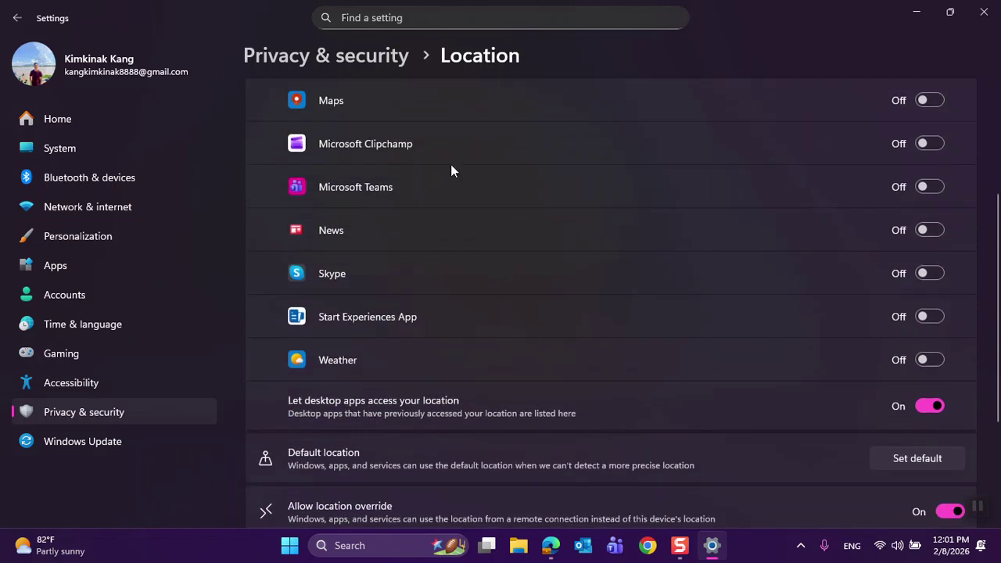
scroll(625, 299, up, 2)
scroll(570, 475, down, 2)
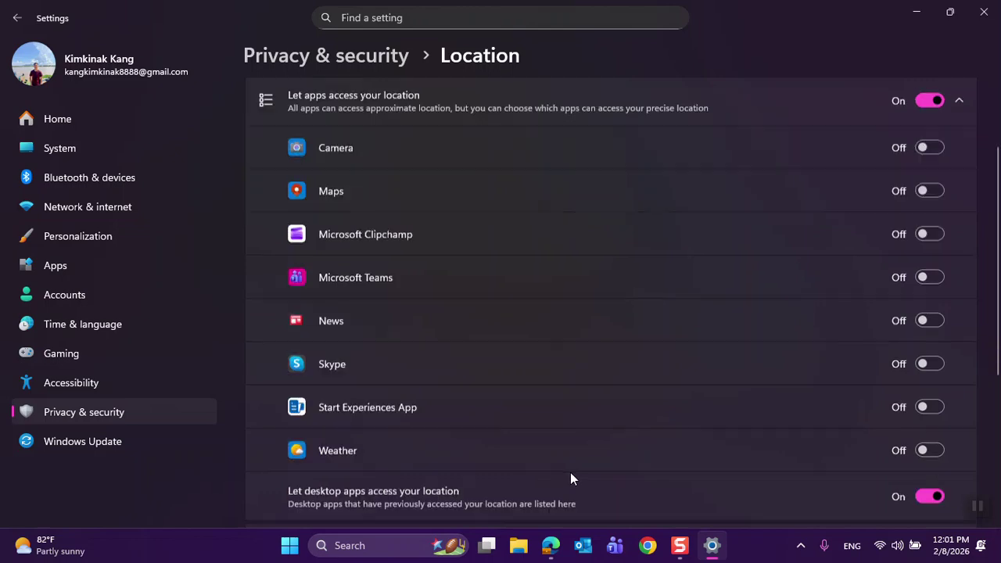
scroll(573, 246, up, 3)
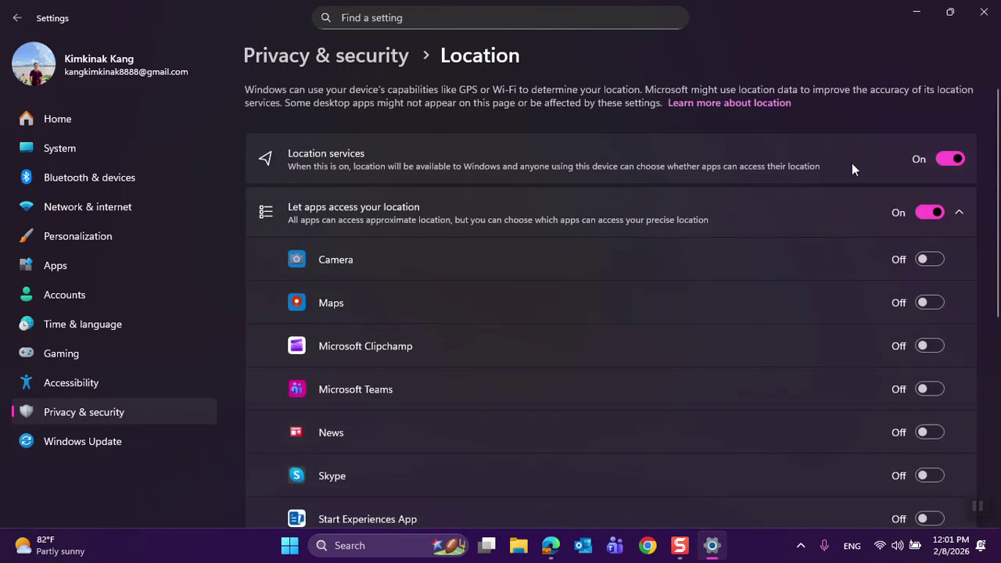
click(943, 160)
click(431, 318)
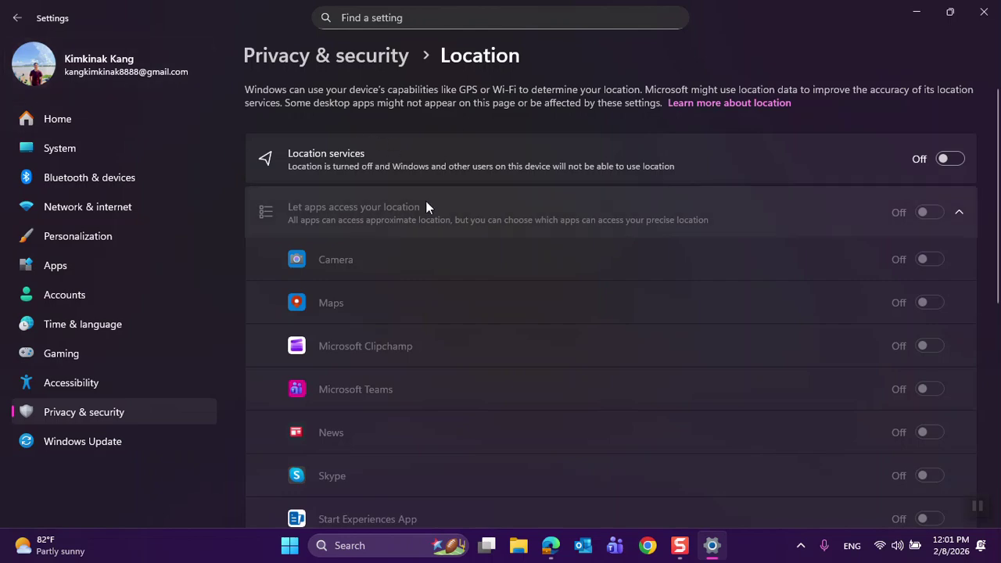
- Open the Camera permission page, review its app list, and turn Camera access off
click(325, 55)
scroll(535, 376, down, 1)
scroll(535, 376, down, 4)
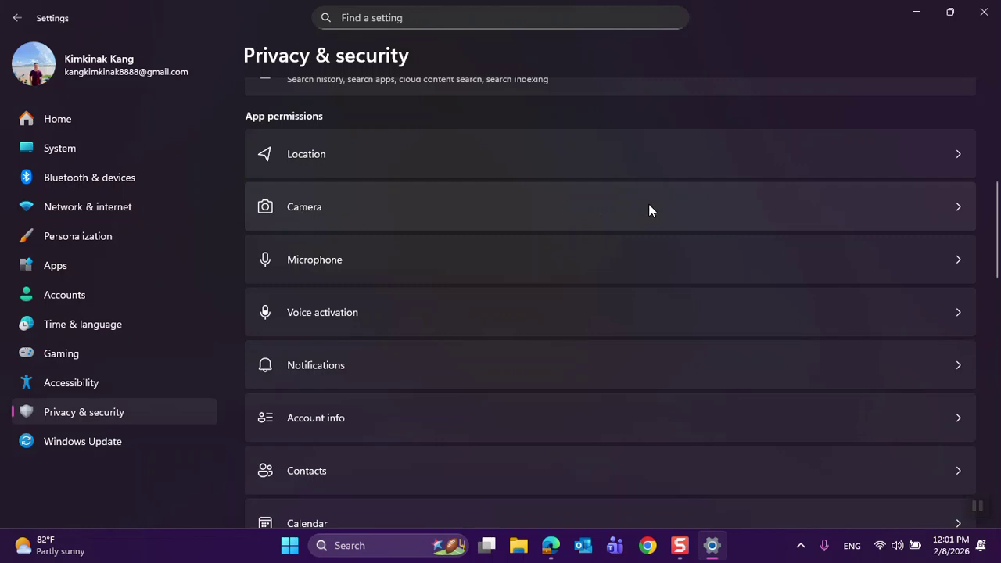
click(598, 198)
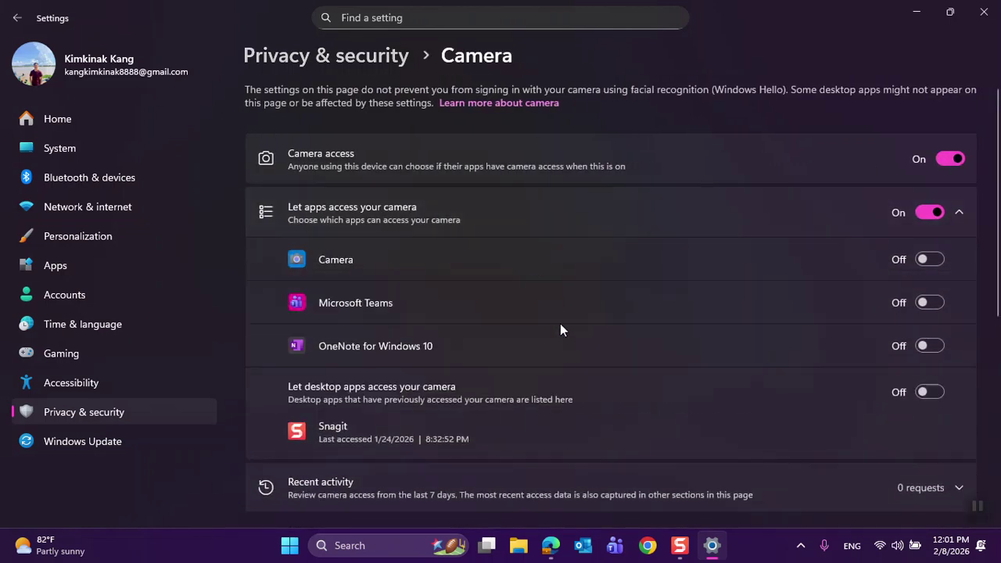
scroll(685, 274, down, 1)
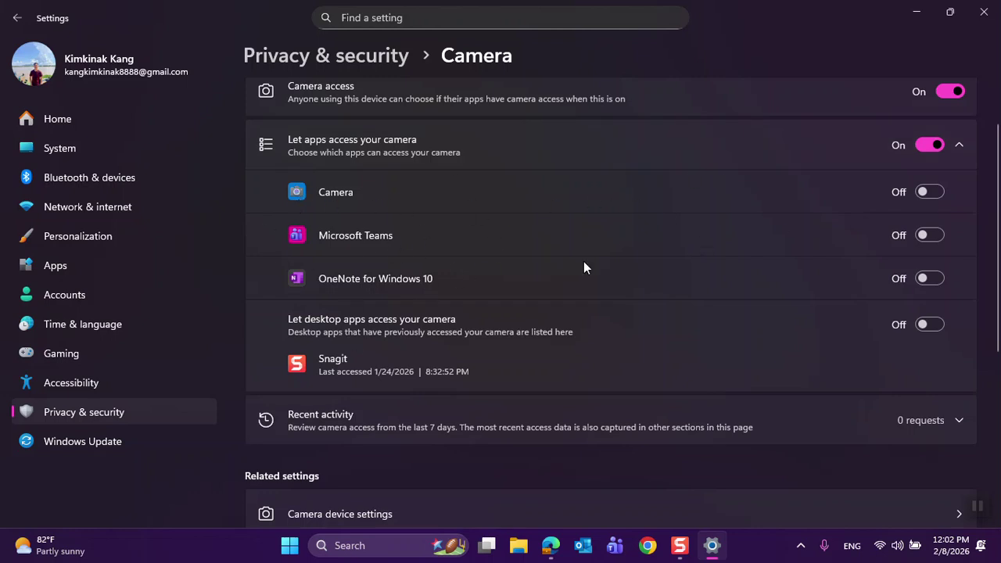
scroll(538, 409, down, 2)
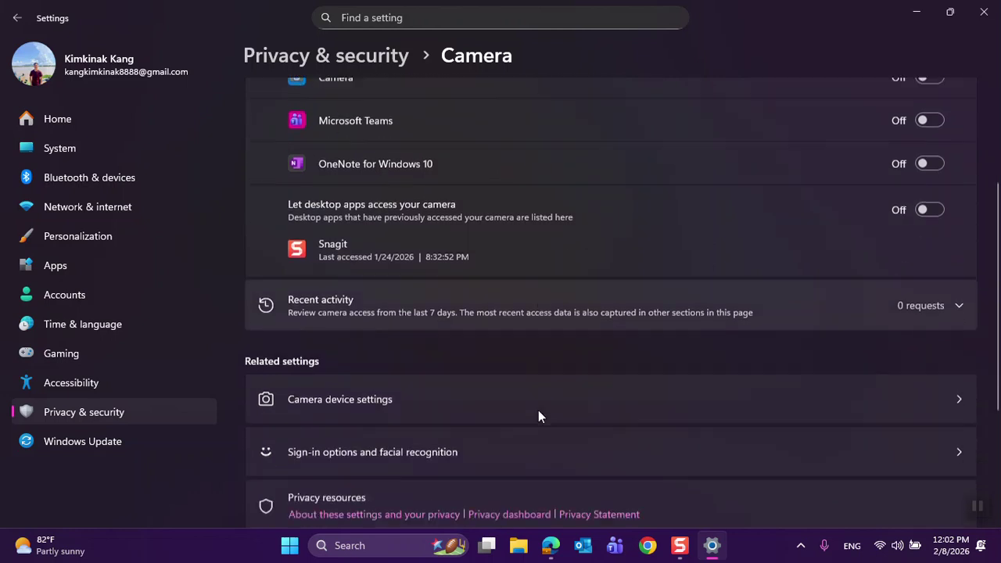
scroll(538, 408, up, 2)
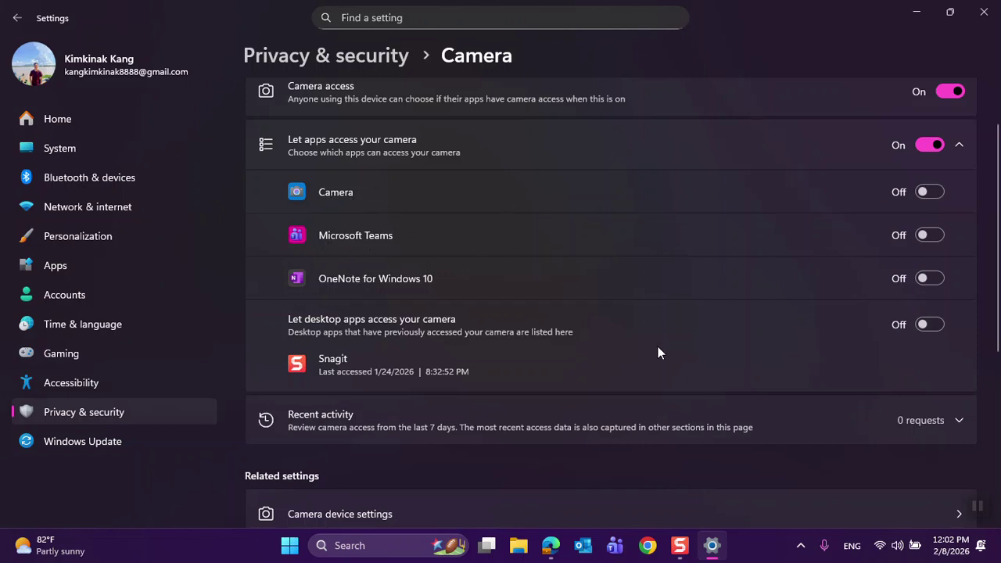
scroll(597, 242, up, 1)
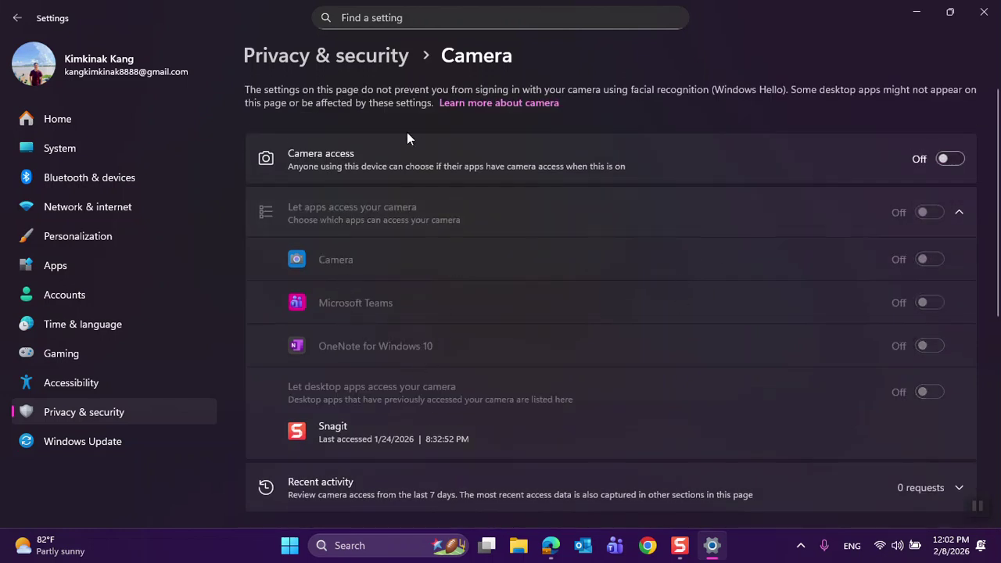
- Open the Microphone permission page and review which apps and desktop apps can access the microphone
click(344, 56)
scroll(472, 227, down, 6)
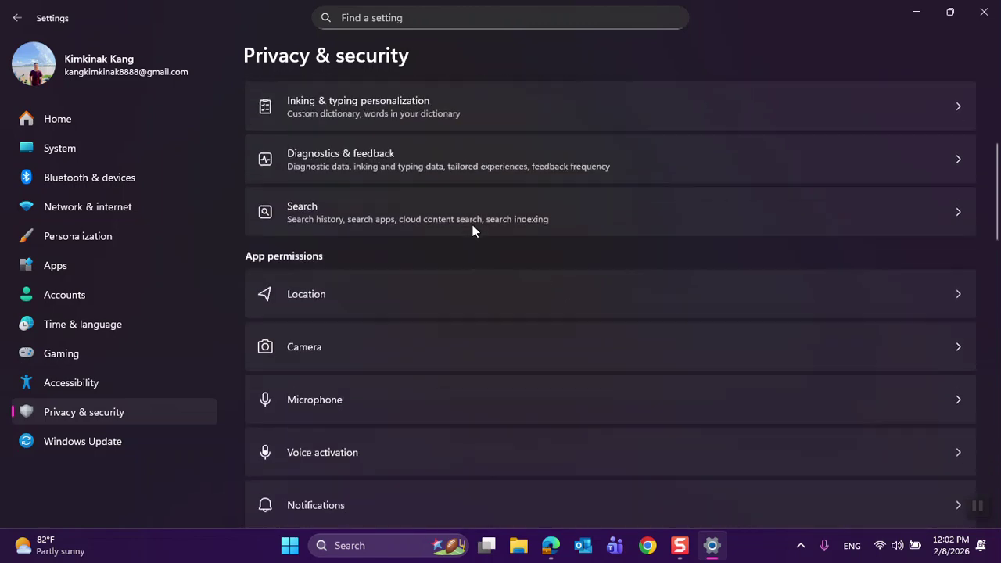
click(413, 188)
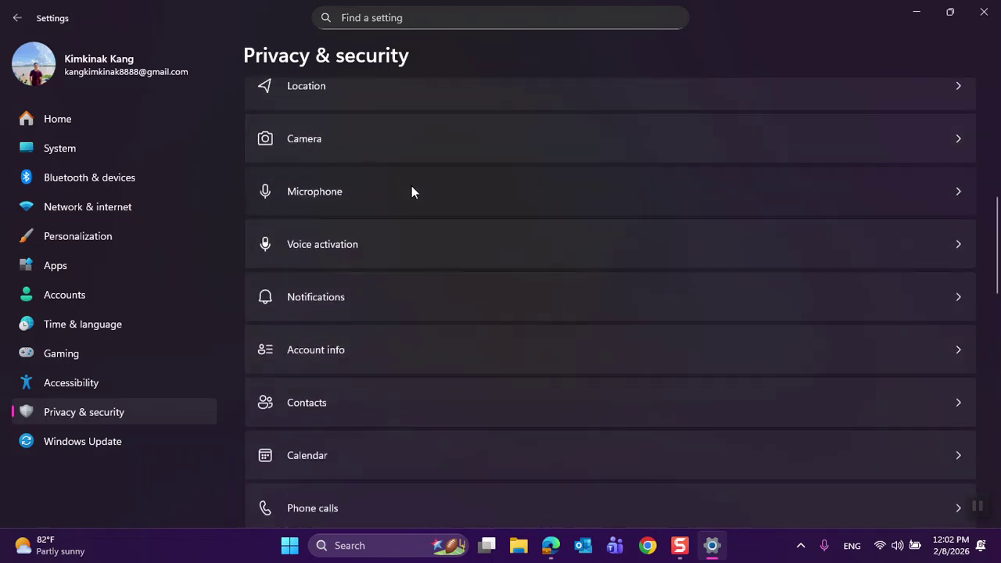
scroll(539, 248, down, 1)
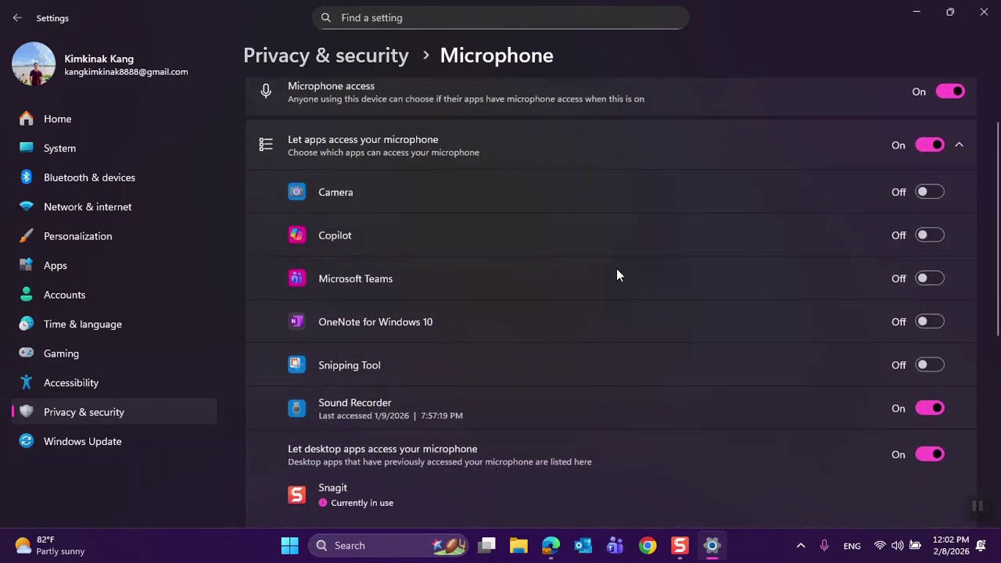
scroll(724, 266, down, 3)
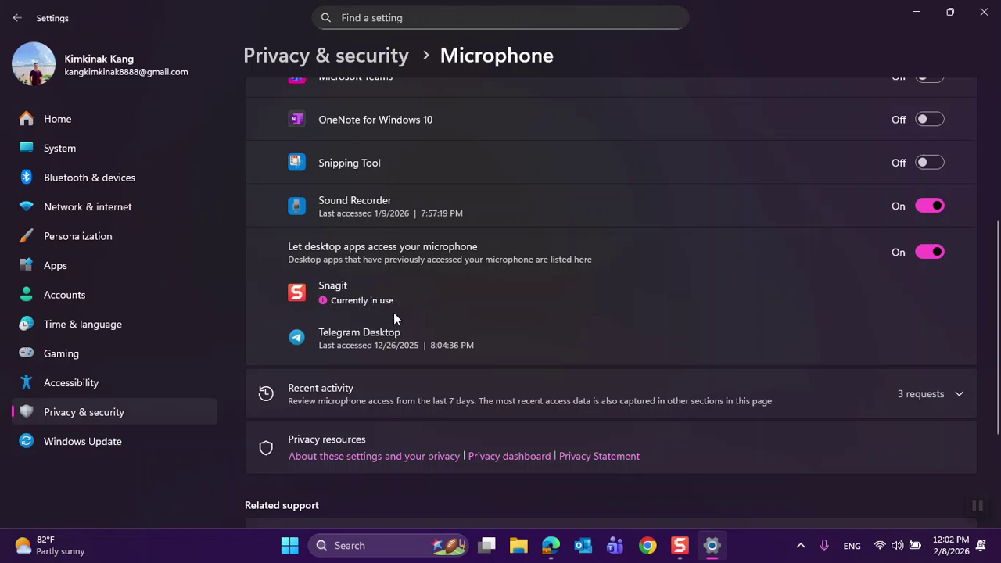
scroll(407, 244, down, 3)
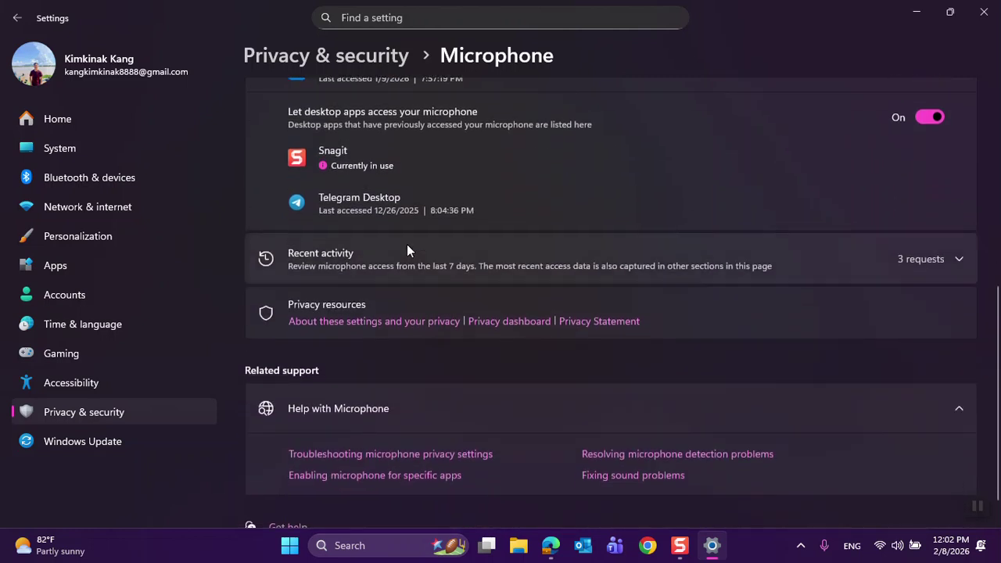
scroll(378, 251, up, 3)
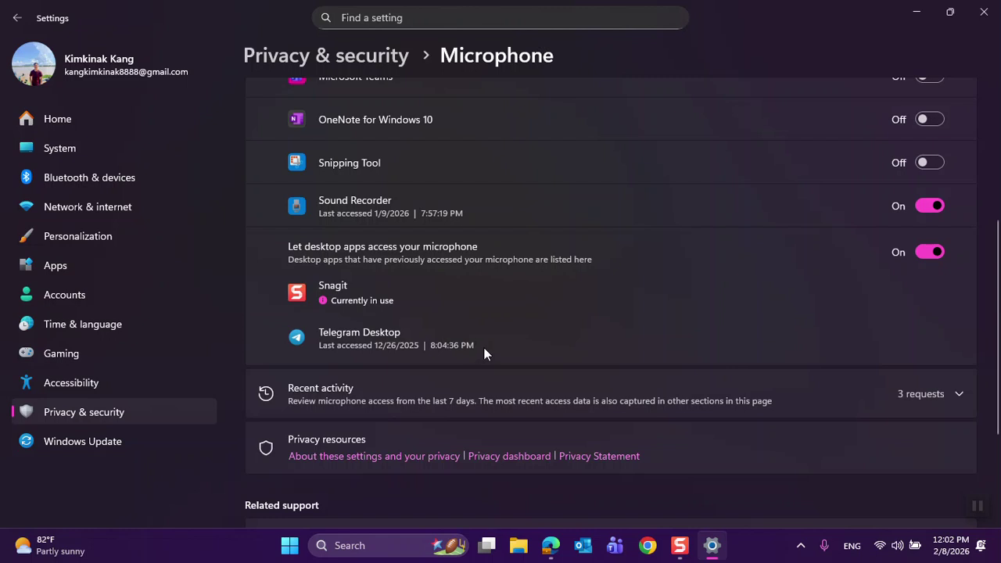
scroll(604, 366, up, 3)
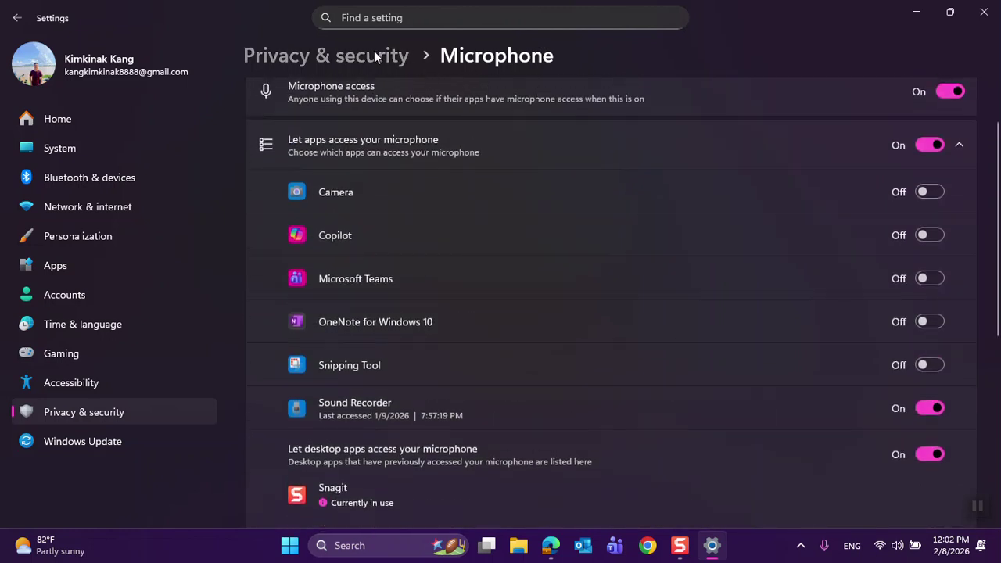
- Return to the Privacy & security page and look through the remaining app permission categories, from Voice activation and Contacts down to File system and Passkeys
click(375, 52)
scroll(577, 370, down, 5)
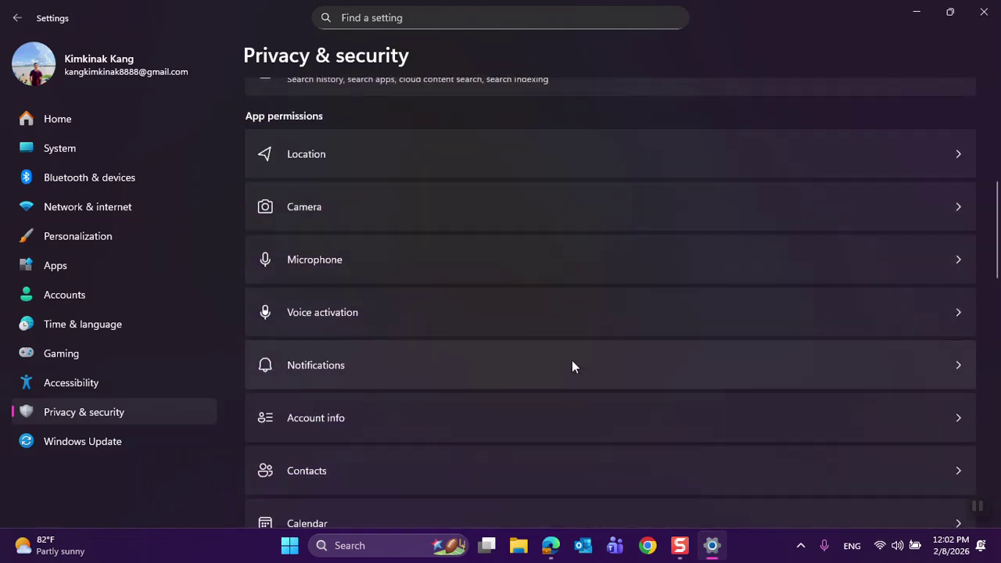
scroll(414, 313, down, 3)
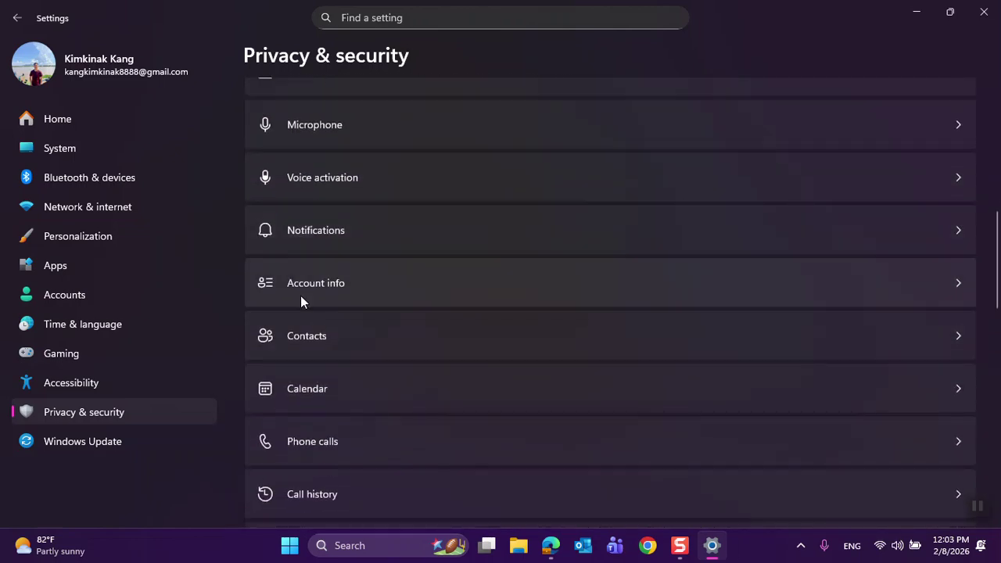
scroll(461, 433, down, 3)
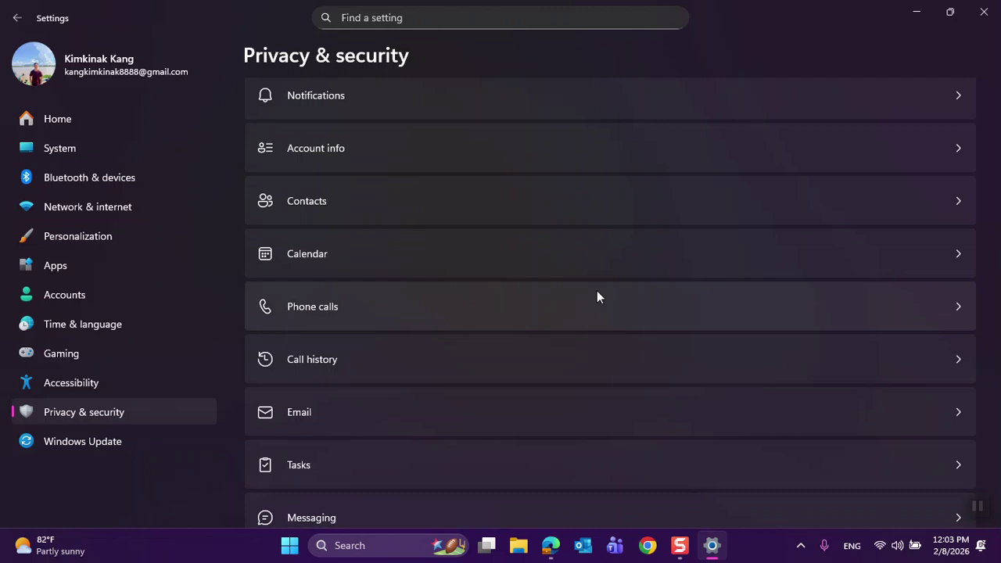
scroll(579, 309, down, 3)
scroll(579, 309, down, 1)
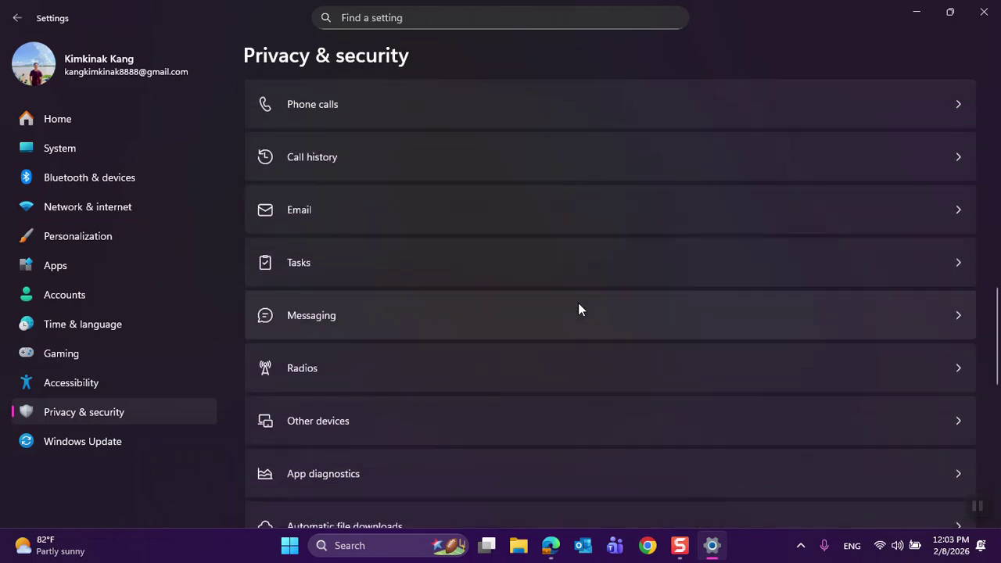
scroll(579, 309, up, 2)
scroll(579, 309, down, 4)
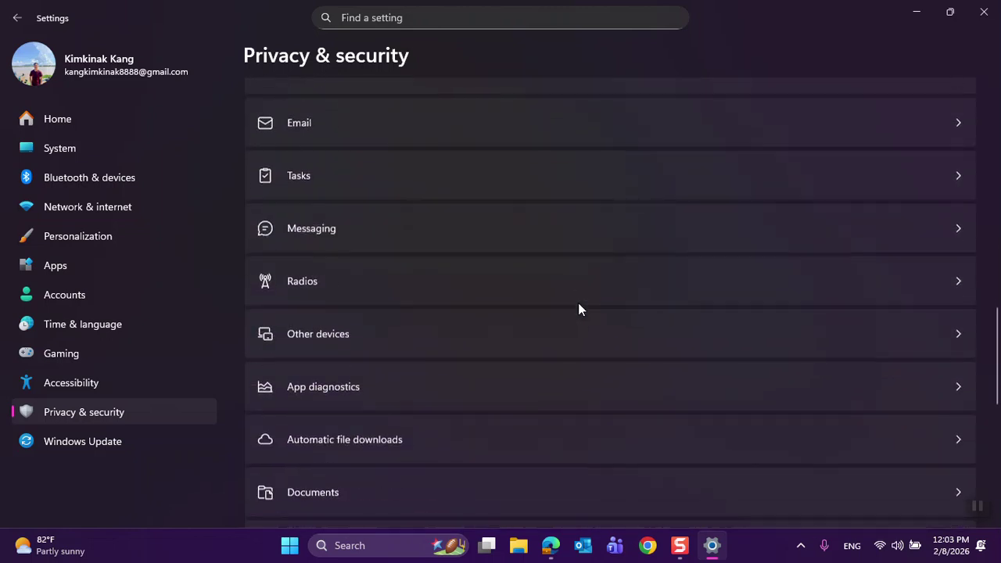
scroll(578, 309, down, 7)
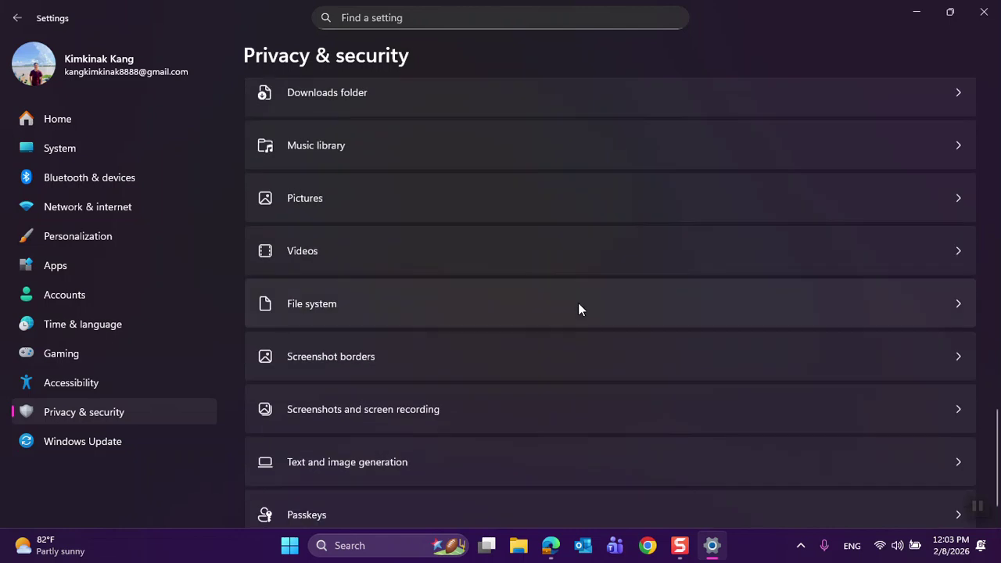
scroll(439, 362, up, 3)
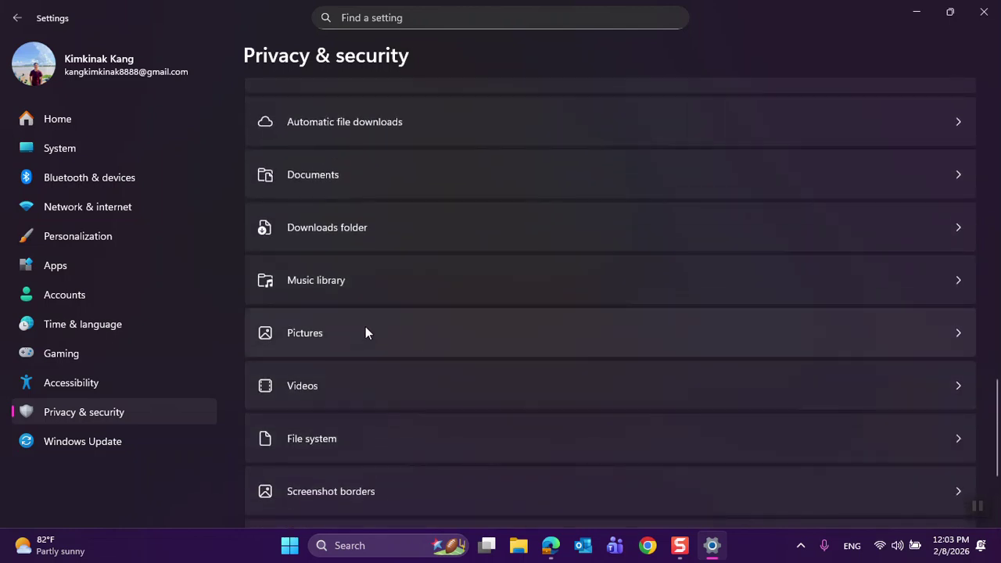
scroll(689, 336, down, 3)
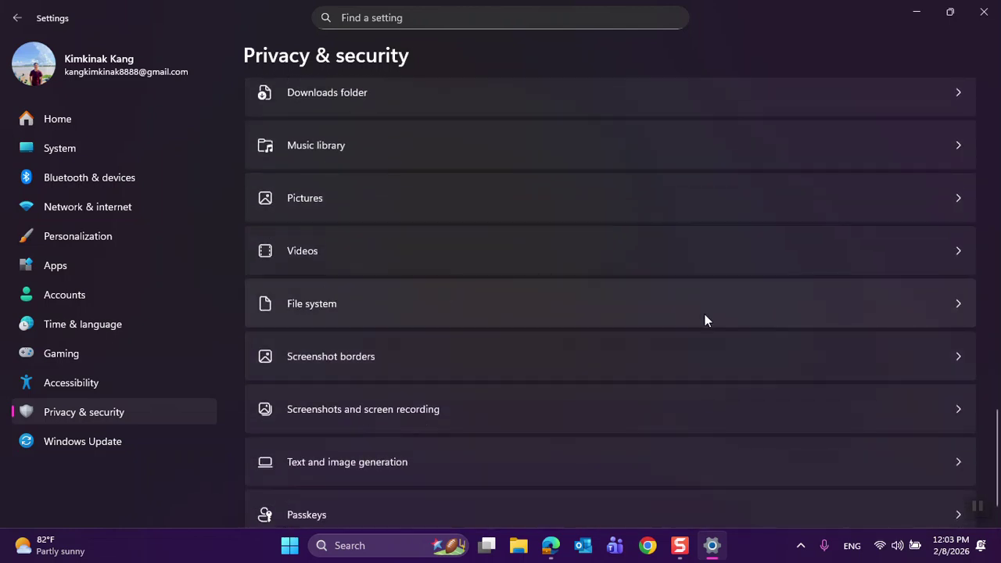
scroll(600, 469, down, 1)
scroll(655, 380, up, 10)
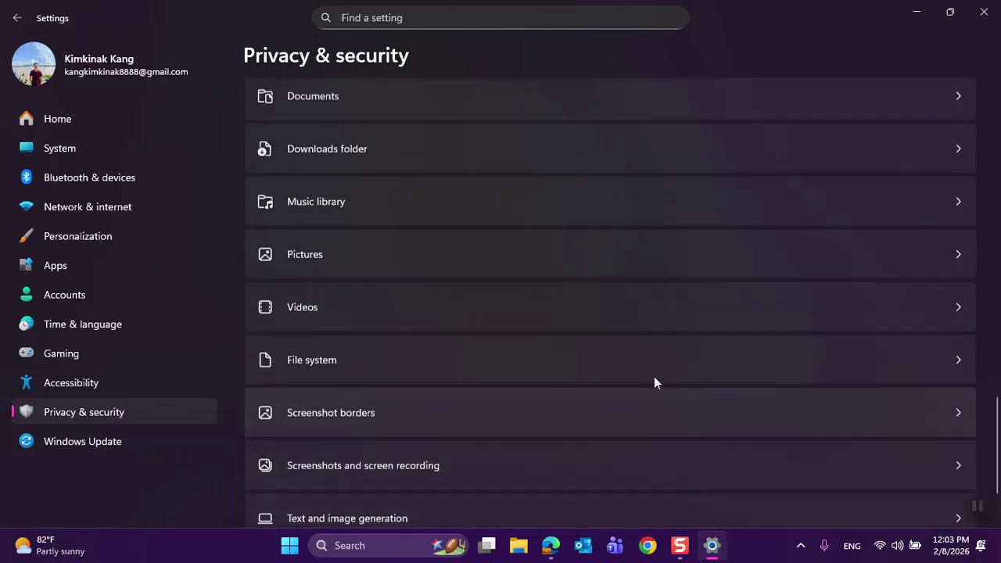
scroll(655, 380, up, 15)
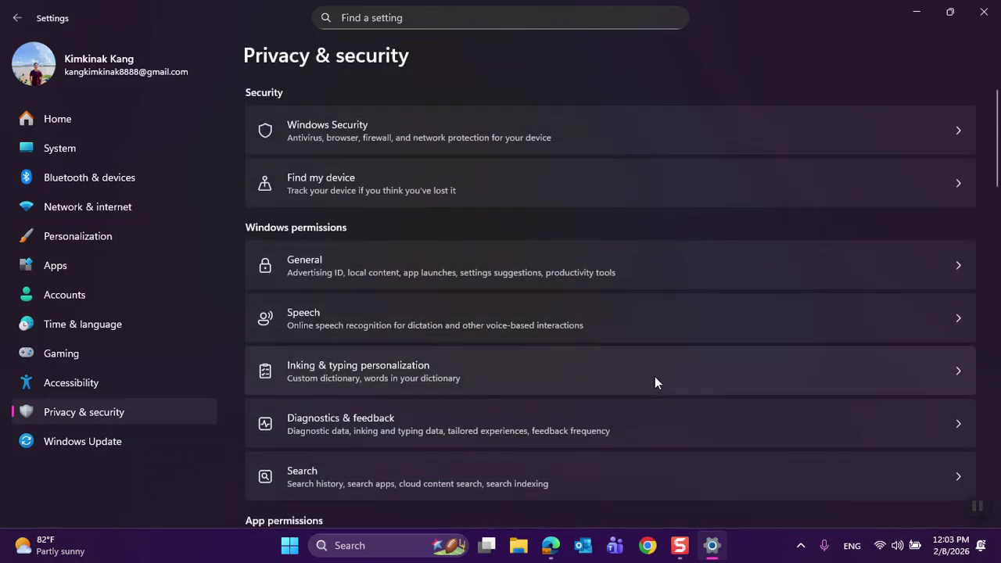